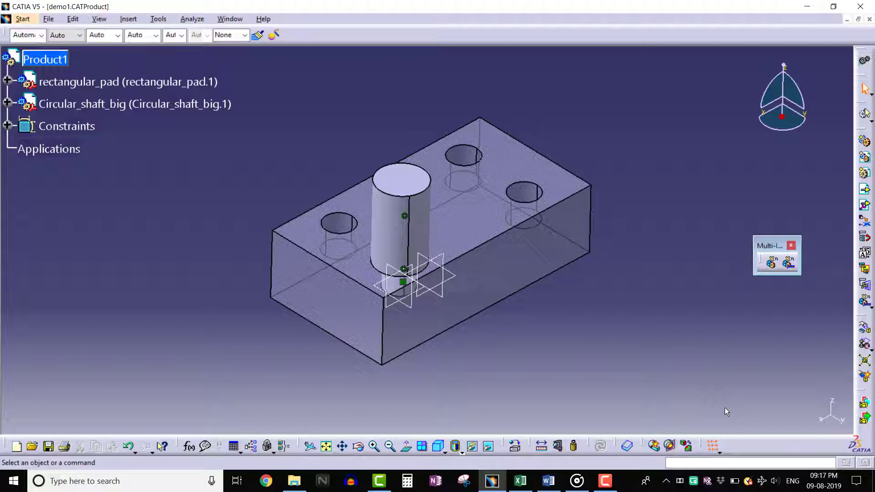
Step: Open the Multi Instantiation dialog, zoom out the view, and move the dialog aside
left_click(788, 262)
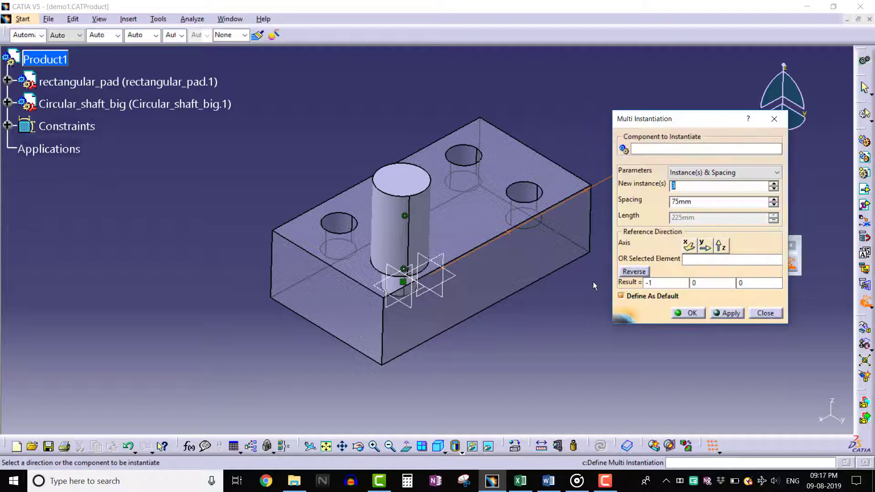
middle_click_drag(595, 288, 581, 326)
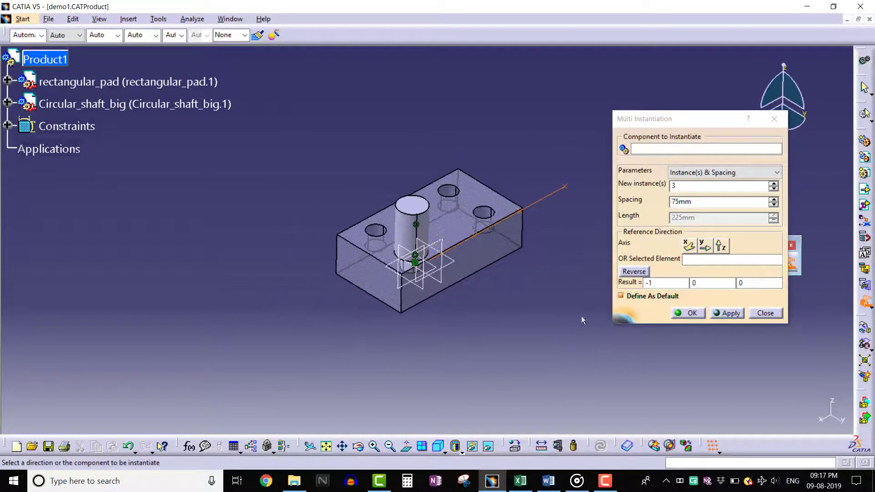
left_click_drag(671, 121, 649, 99)
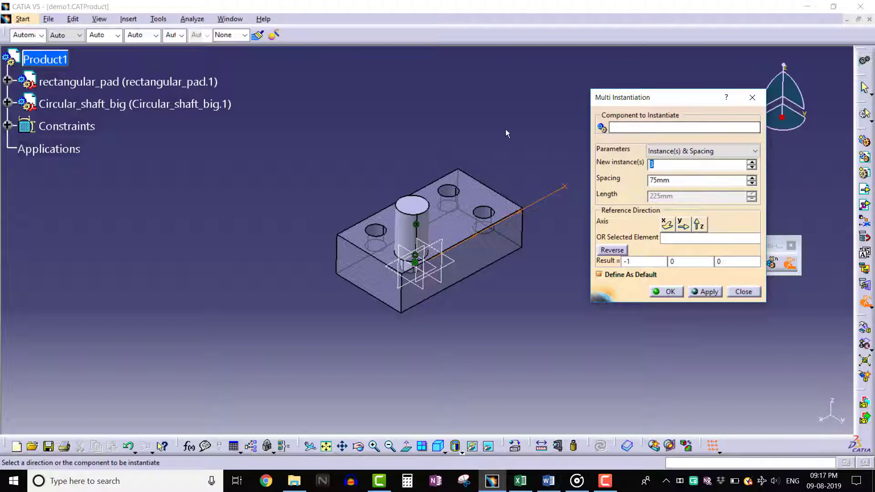
Step: Pick Circular_shaft_big and enter 5 instances at 100 mm spacing in Instance(s) & Spacing mode
left_click(206, 109)
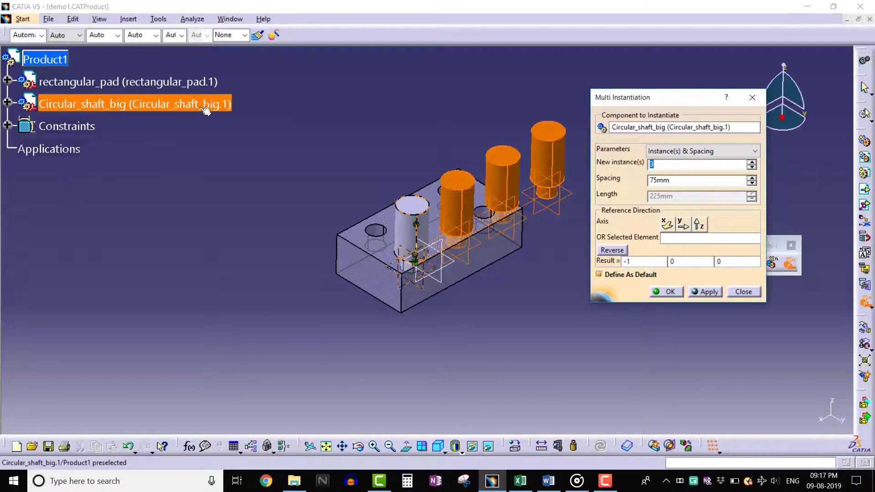
left_click(659, 154)
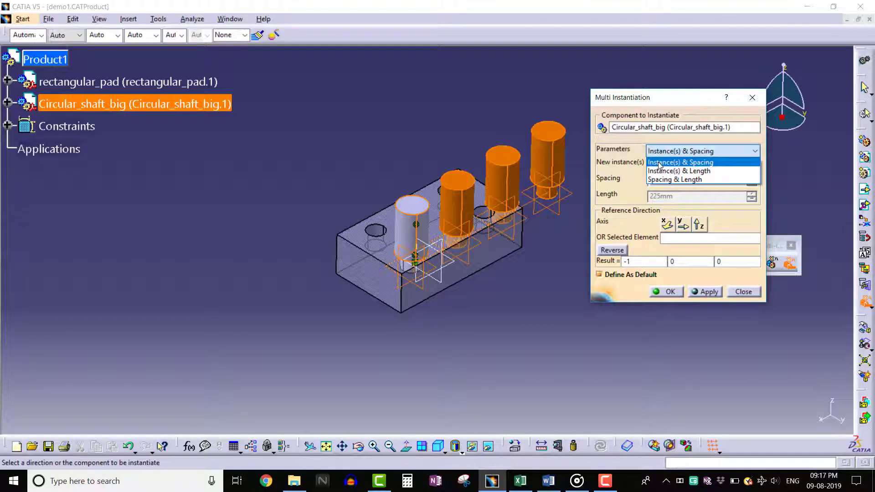
left_click(659, 165)
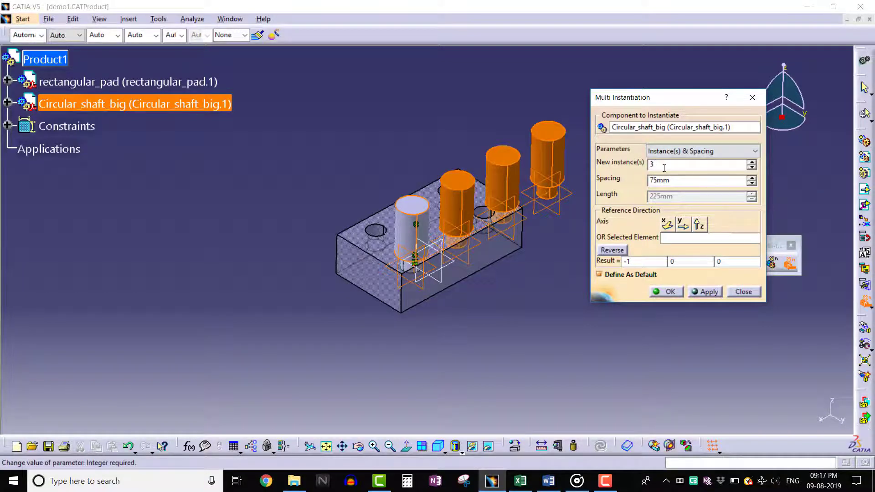
key("Return")
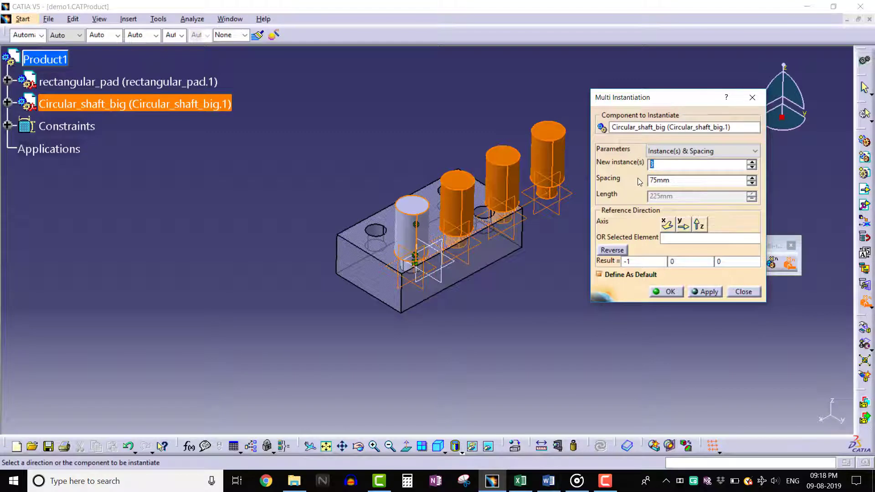
type("5")
key("Tab")
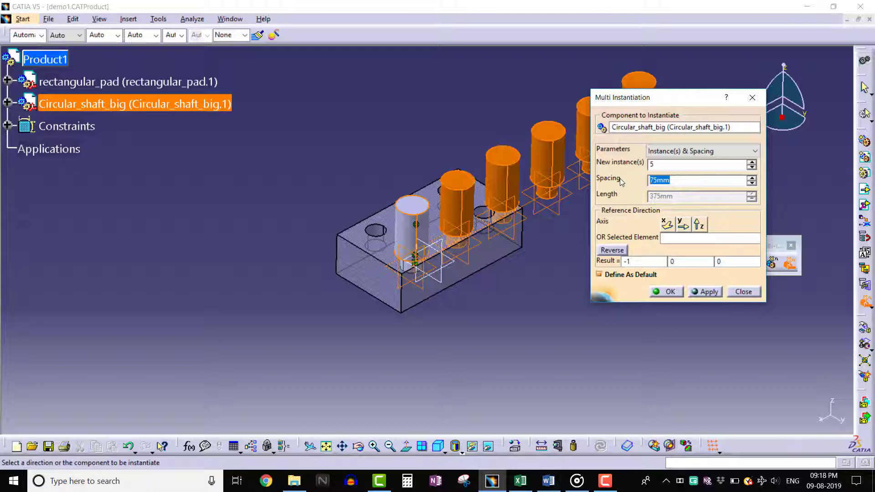
type("100")
Step: Align the 100 mm-spaced shaft copies with the reversed Y axis and confirm the five instances
left_click(551, 243)
middle_click_drag(511, 242, 438, 287)
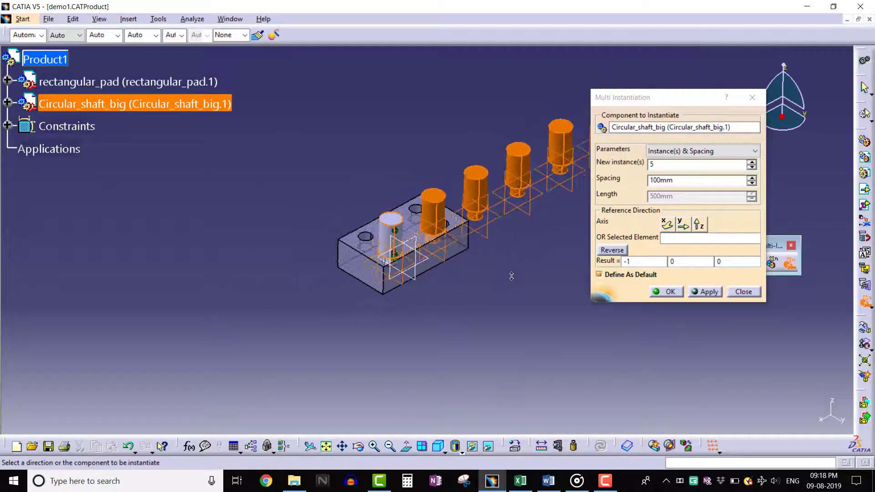
left_click(683, 226)
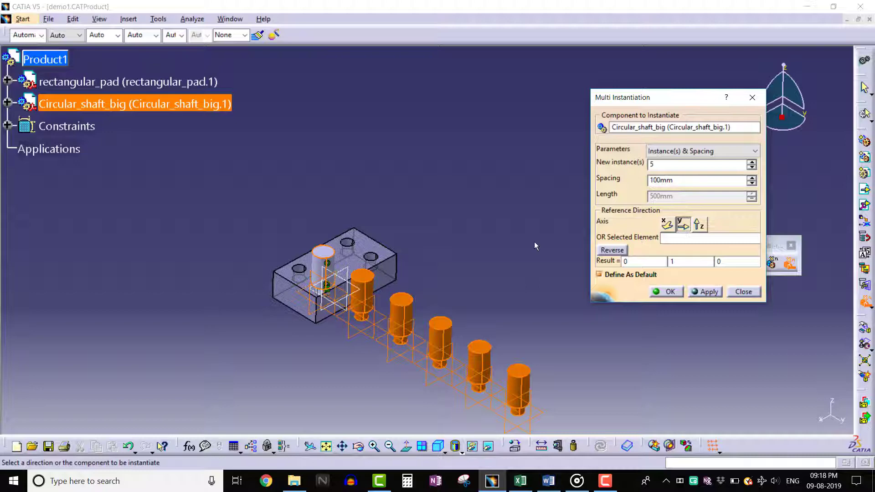
left_click(608, 251)
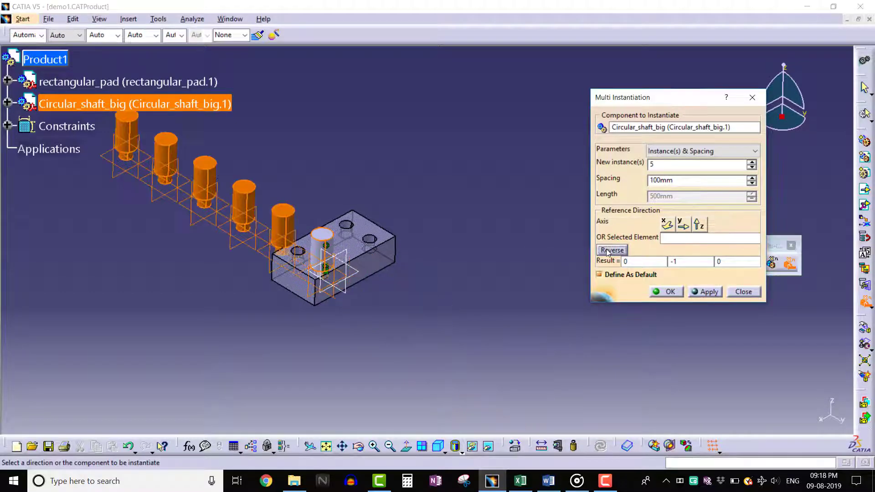
middle_click_drag(503, 233, 553, 246)
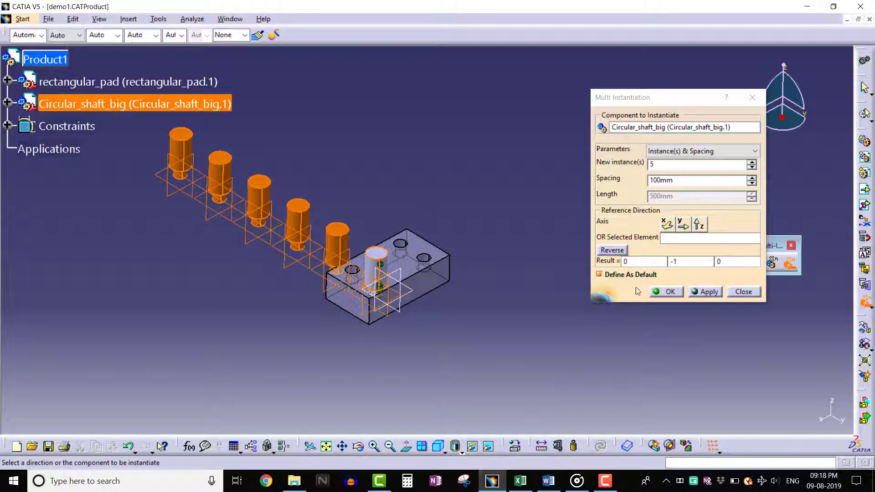
left_click(661, 292)
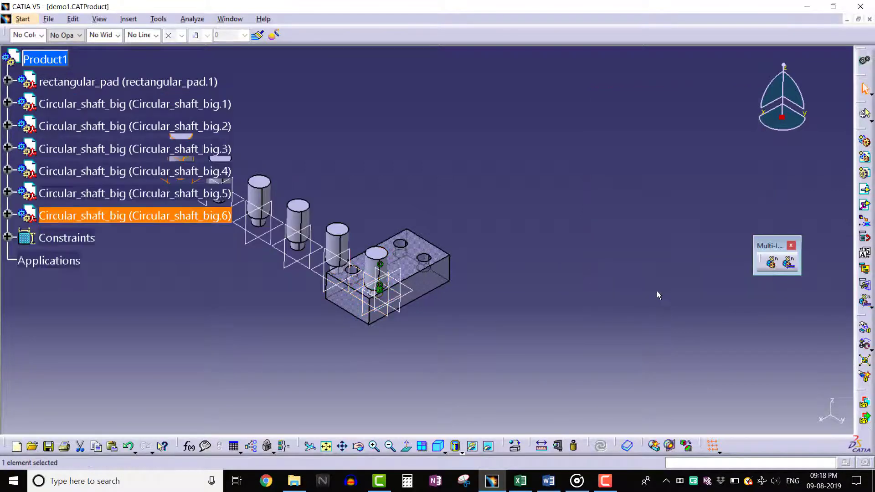